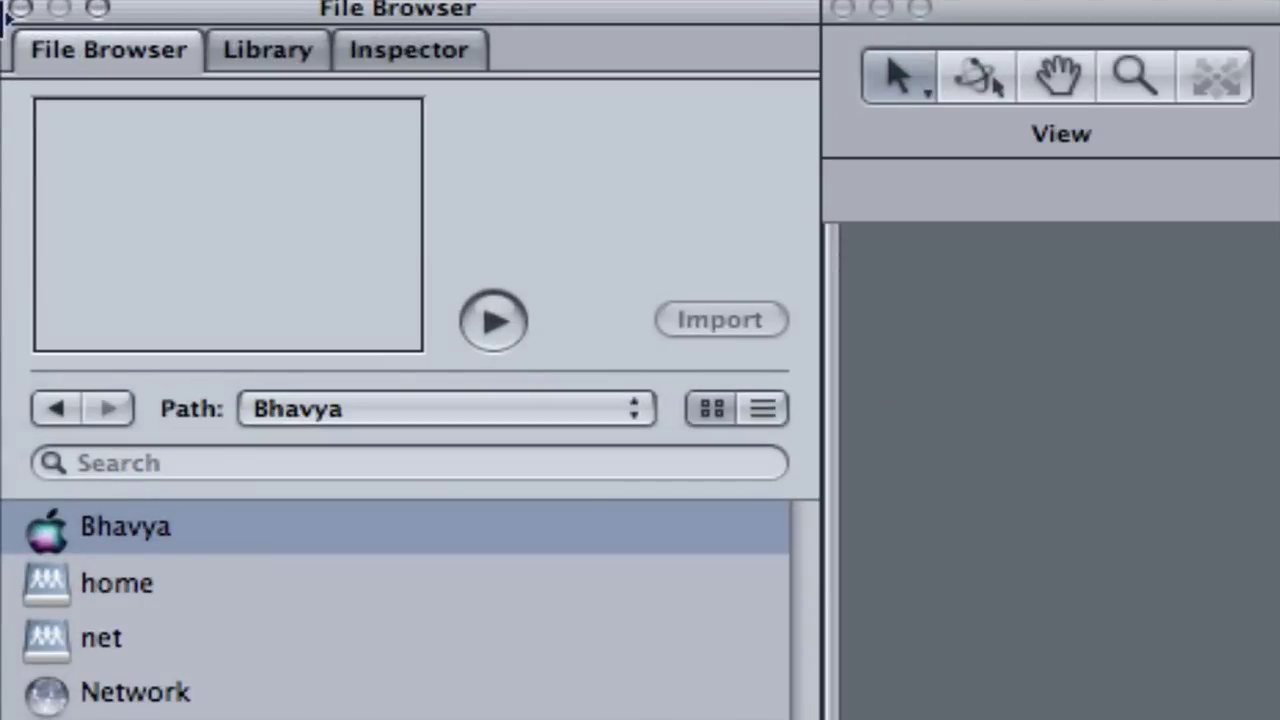
View the Library and Inspector panes, and return to the File Browser
click(225, 47)
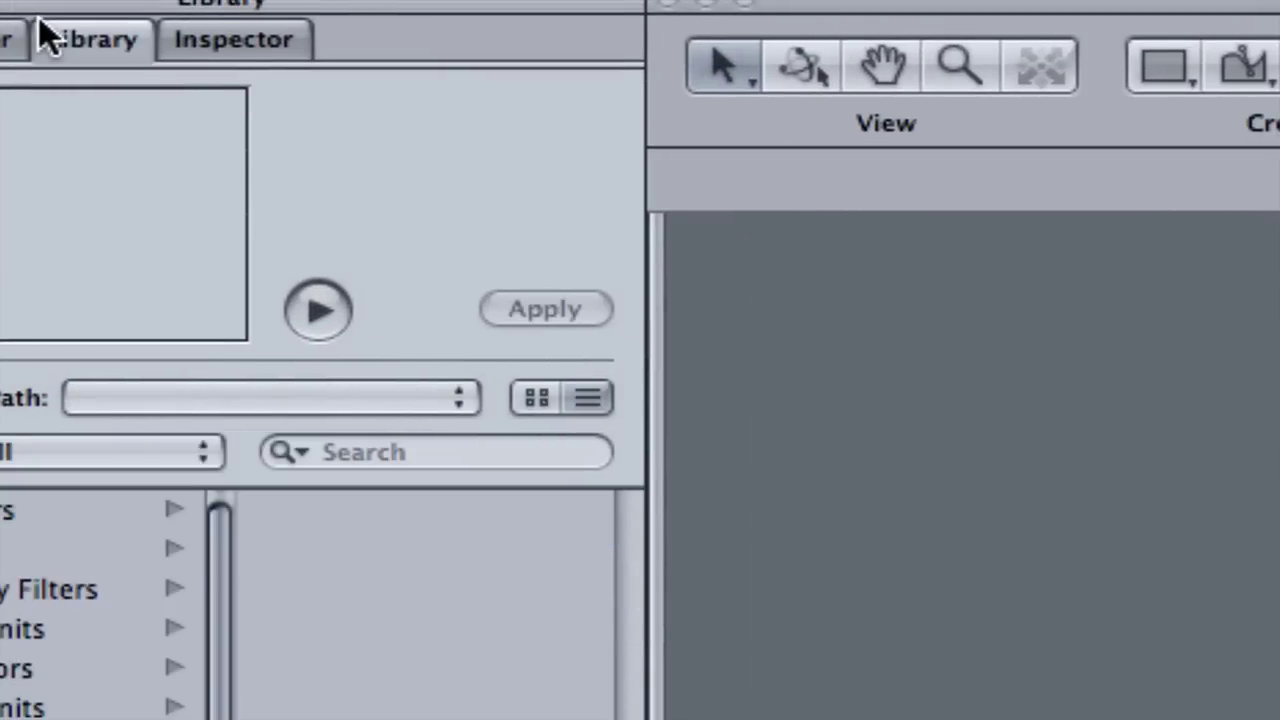
click(177, 39)
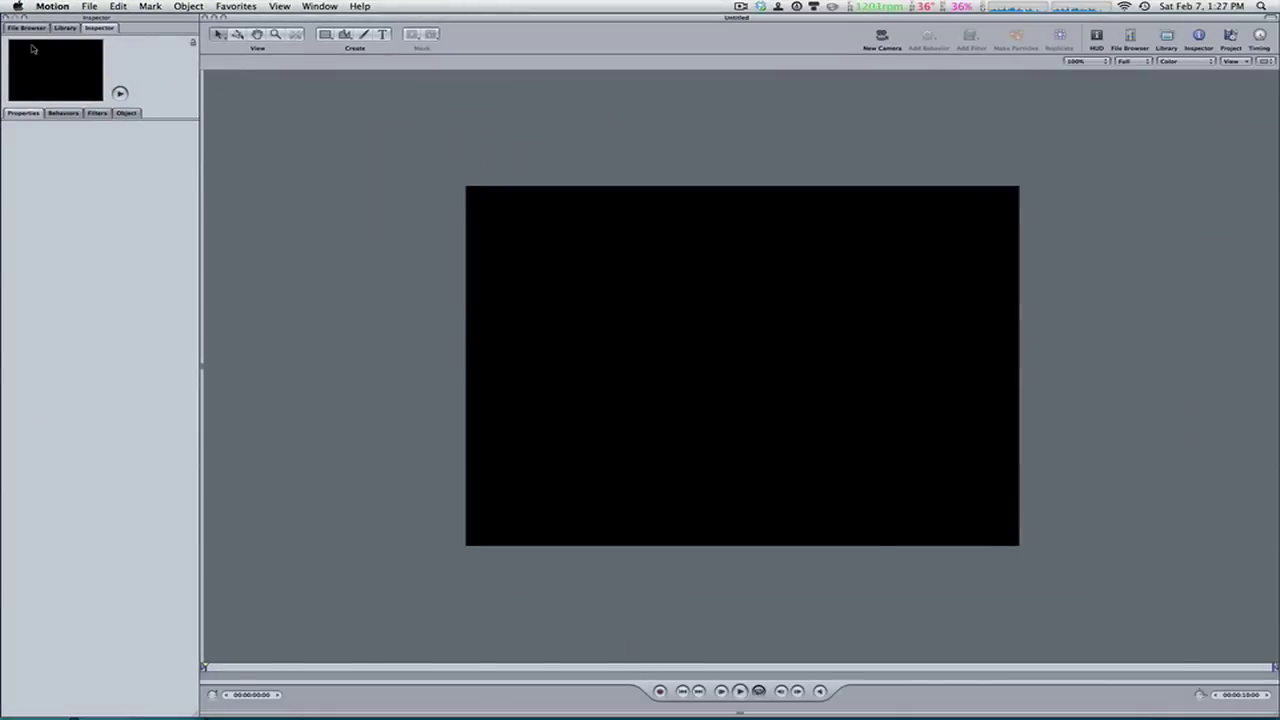
click(27, 28)
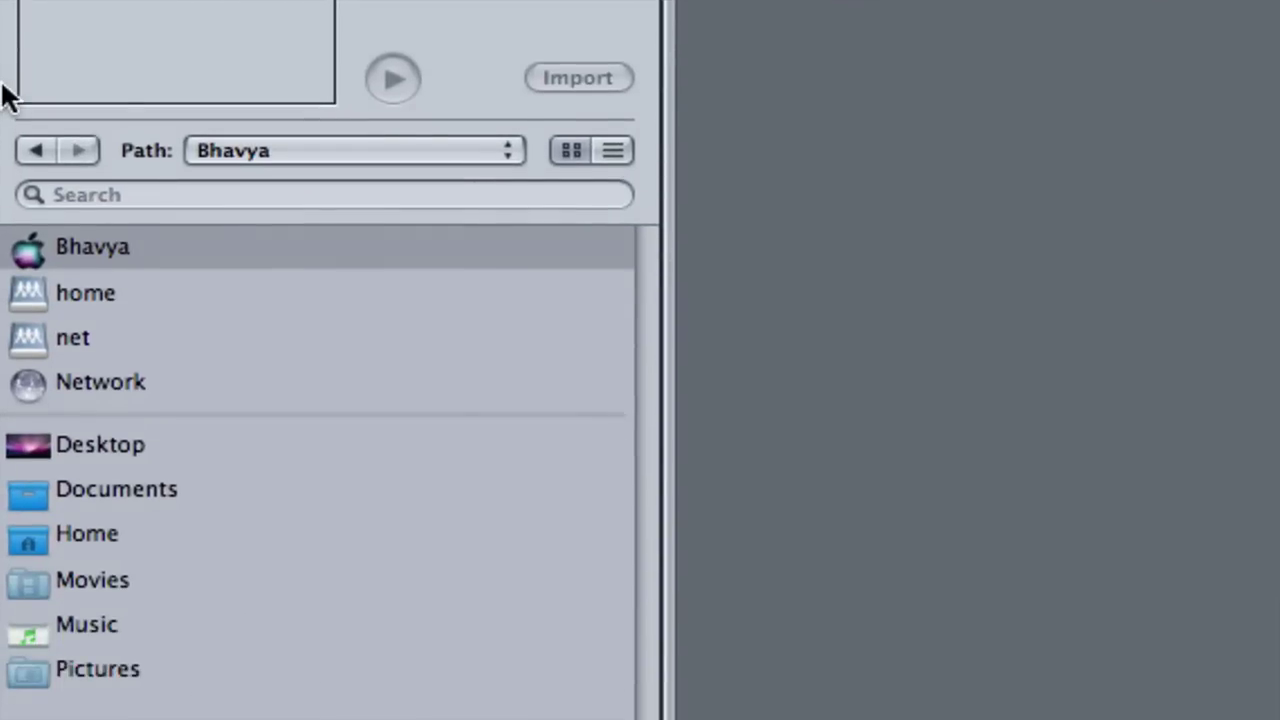
Browse the Desktop and Documents folders in the File Browser, check the path choices and step through the folder history
click(205, 90)
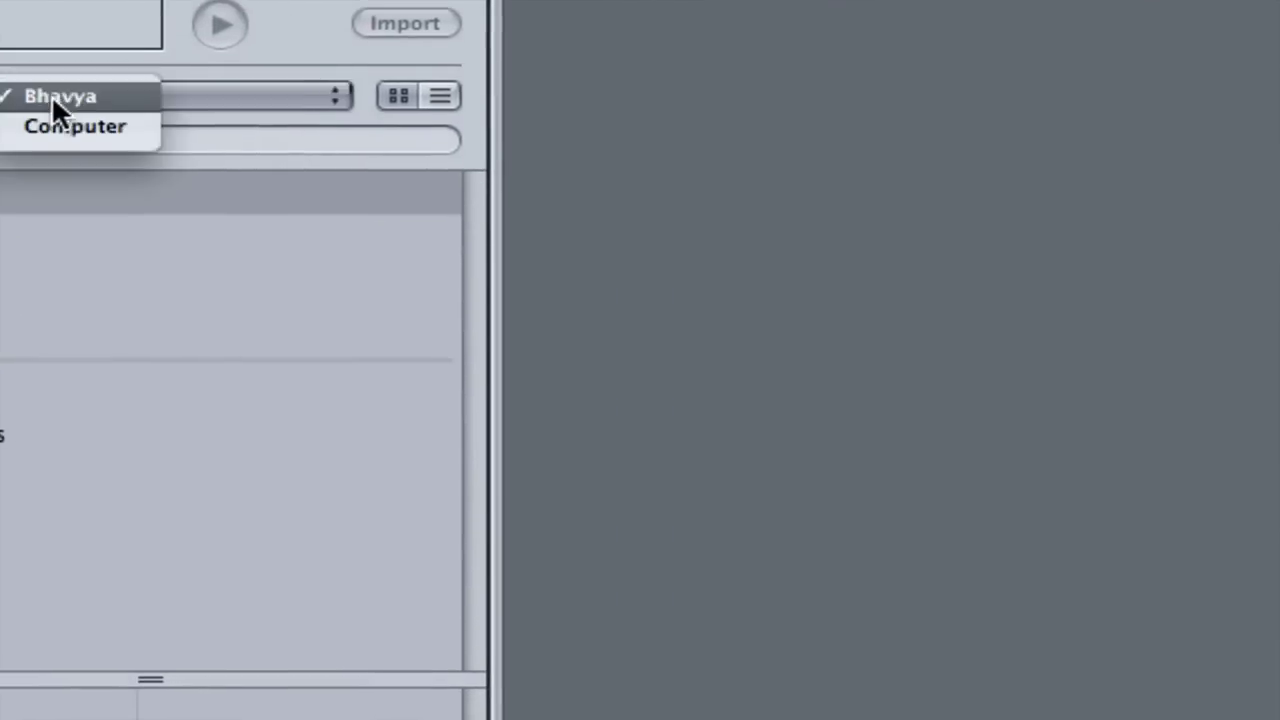
click(104, 90)
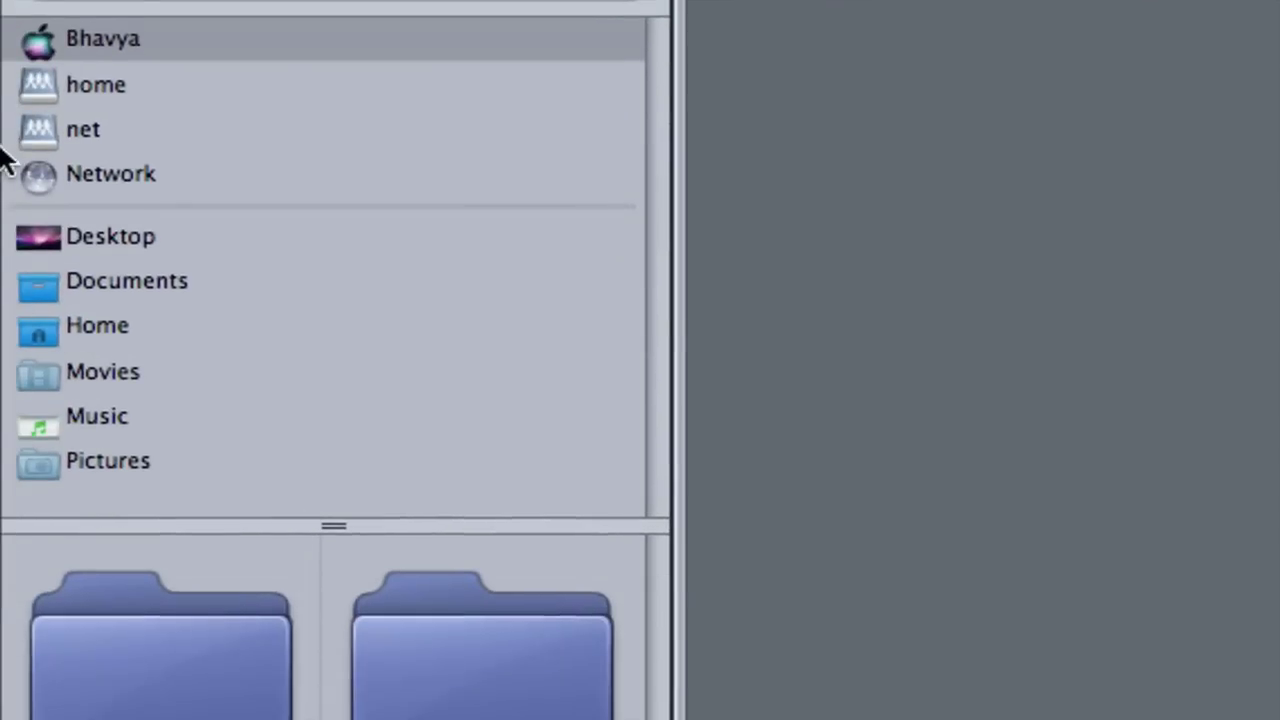
click(8, 186)
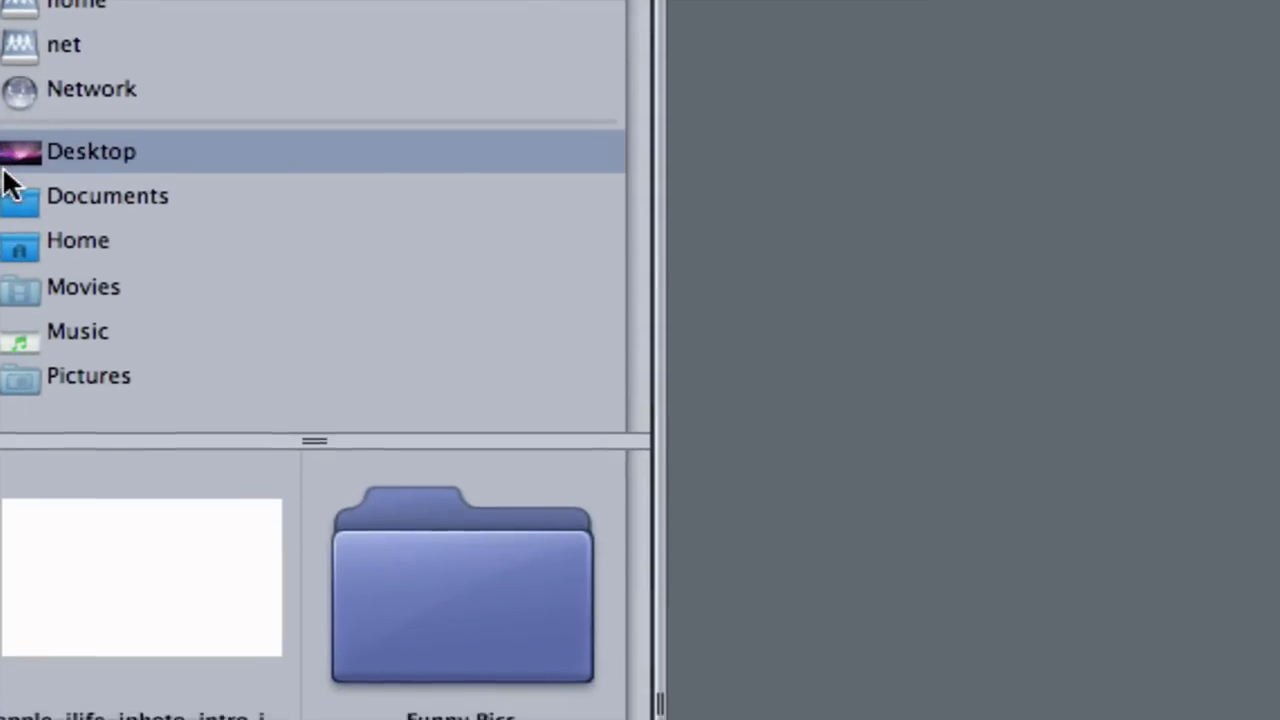
click(10, 230)
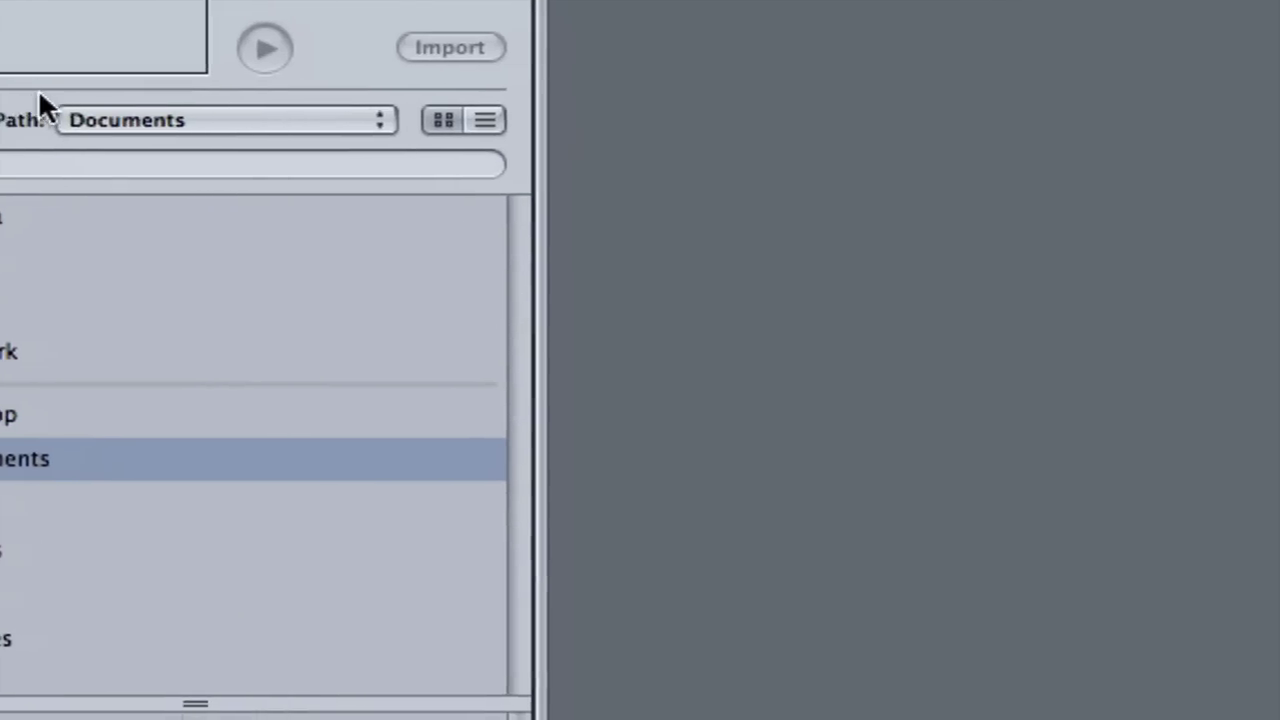
click(200, 122)
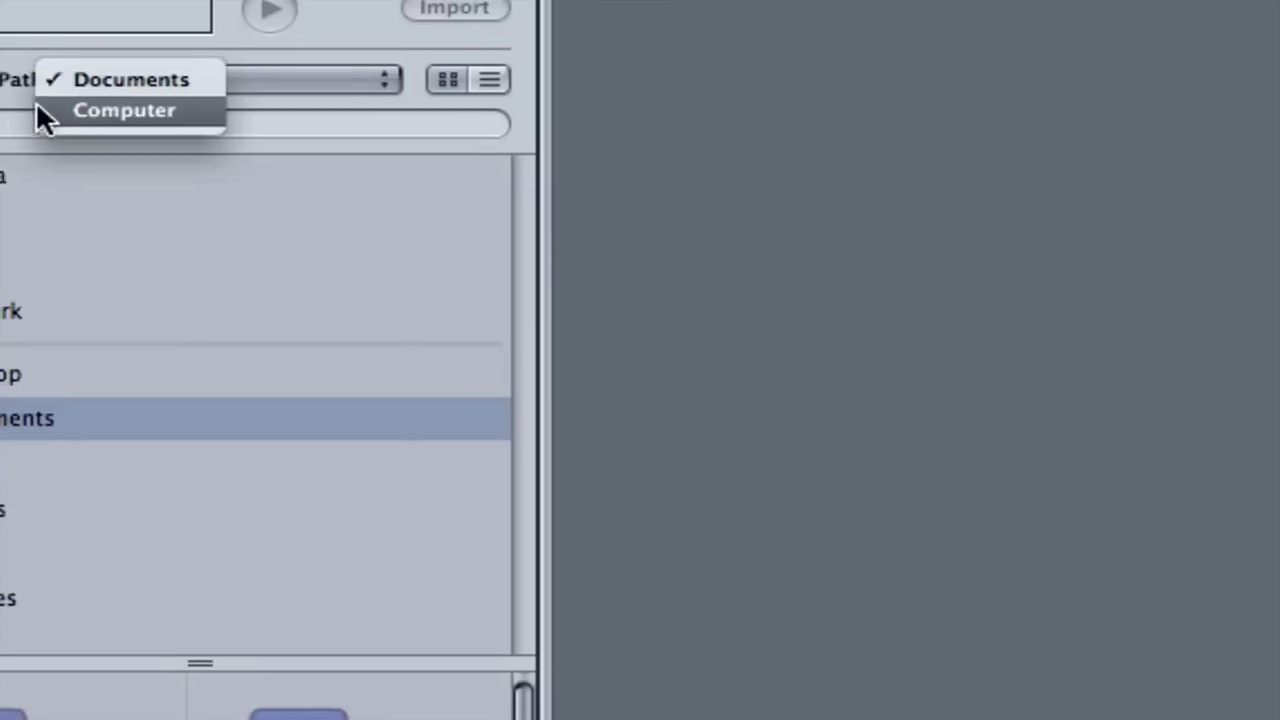
click(12, 105)
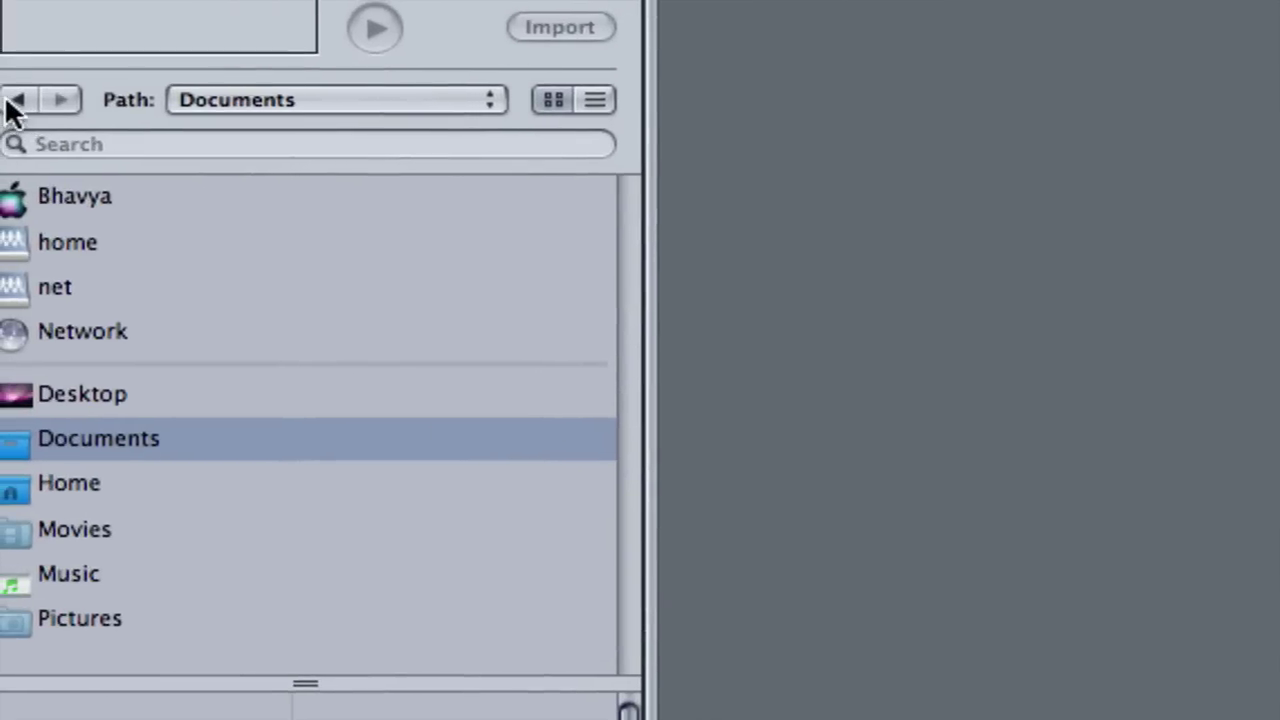
click(7, 100)
click(12, 78)
click(8, 102)
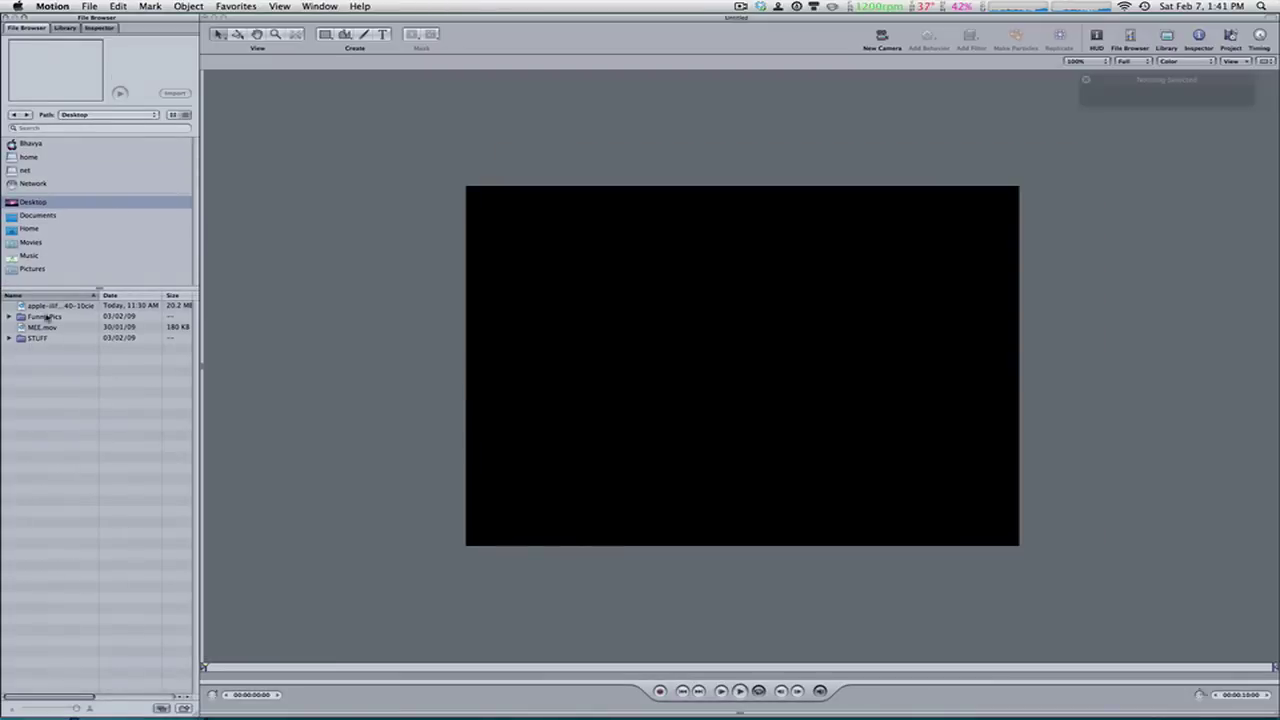
Compare the icon and list views of the Desktop files, and activate the file and folder search
click(172, 116)
click(183, 116)
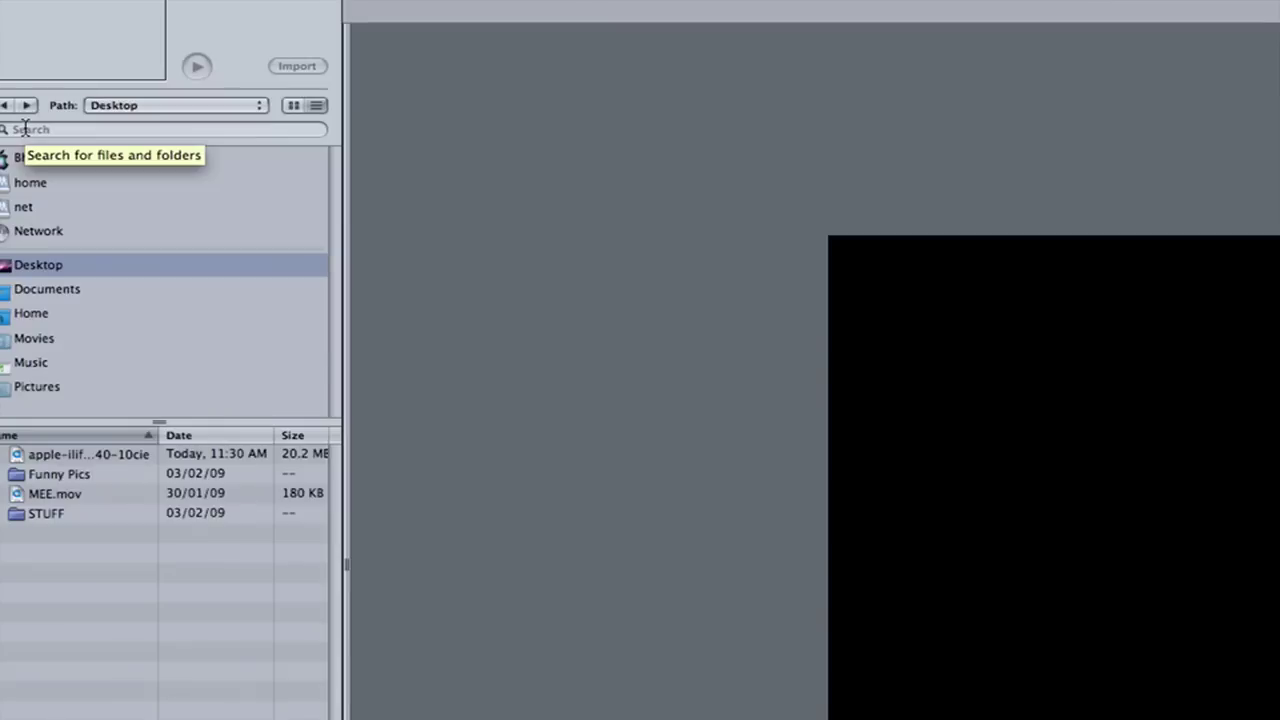
click(24, 129)
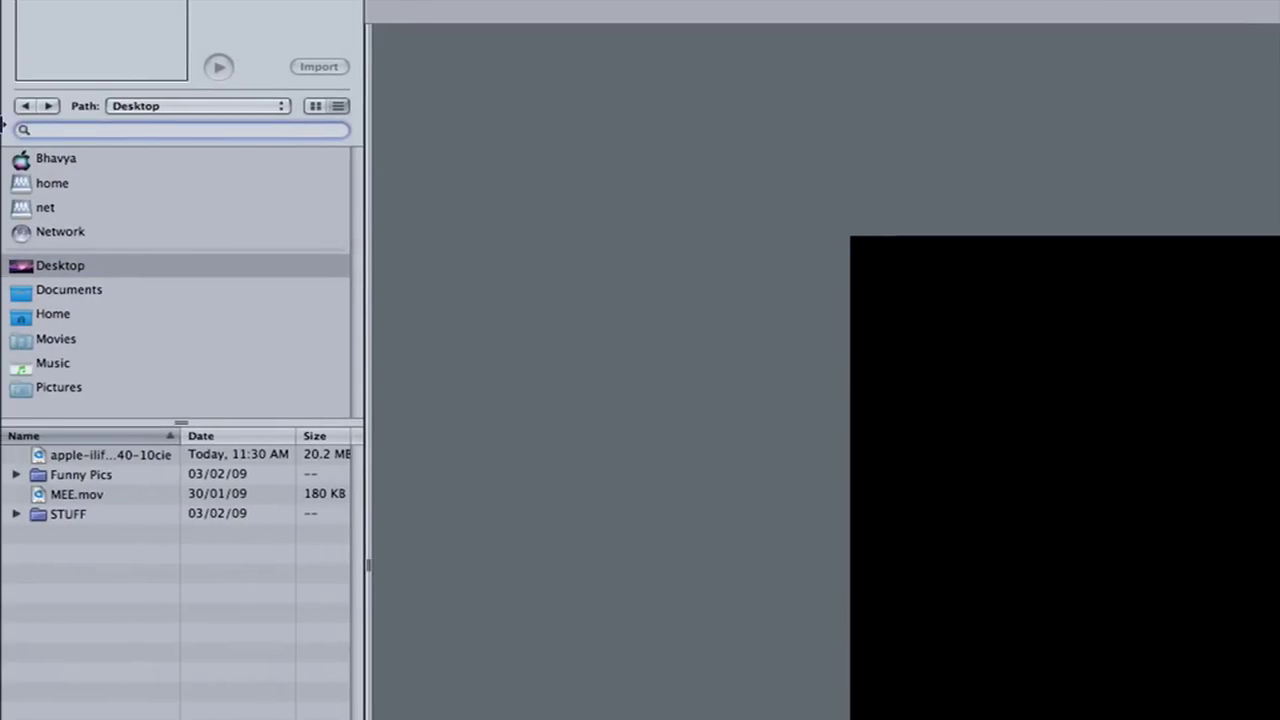
Browse the top-level folders of the main drive in the File Browser, and return to the Desktop folder
click(15, 155)
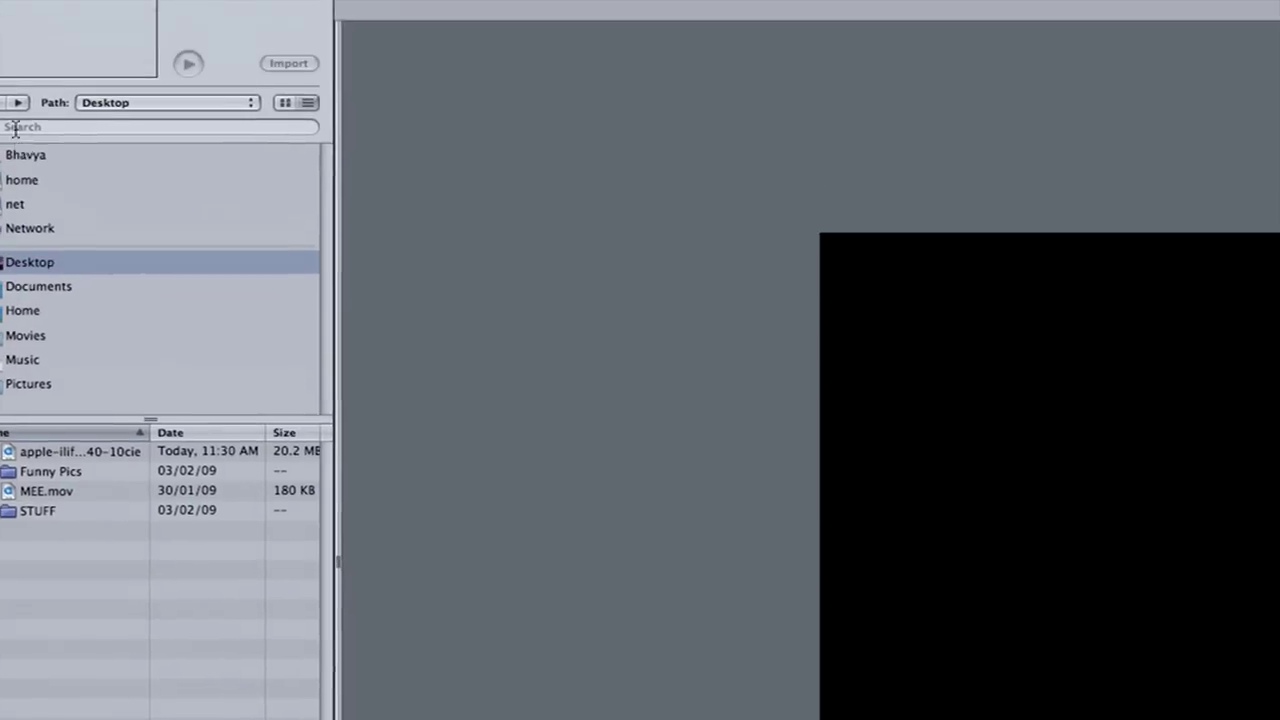
click(7, 140)
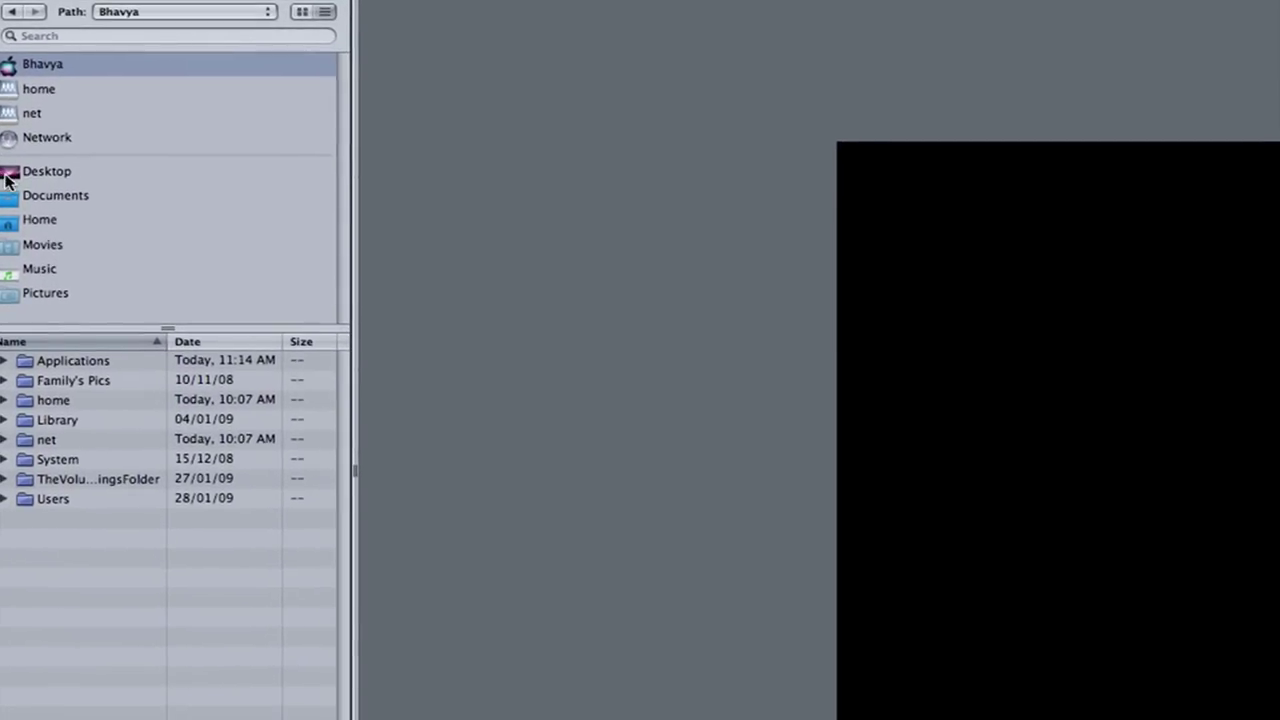
click(7, 176)
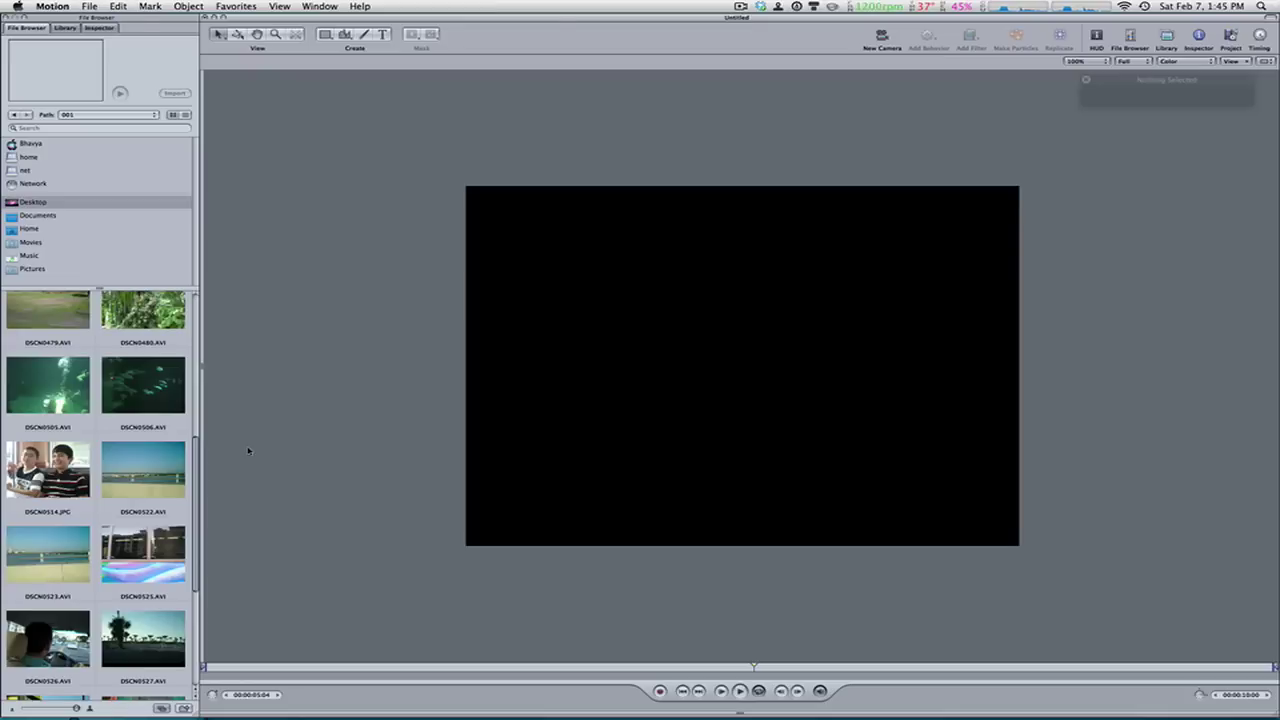
Preview the DSCN0522.AVI clip from the 001 folder and import it into the project
click(143, 469)
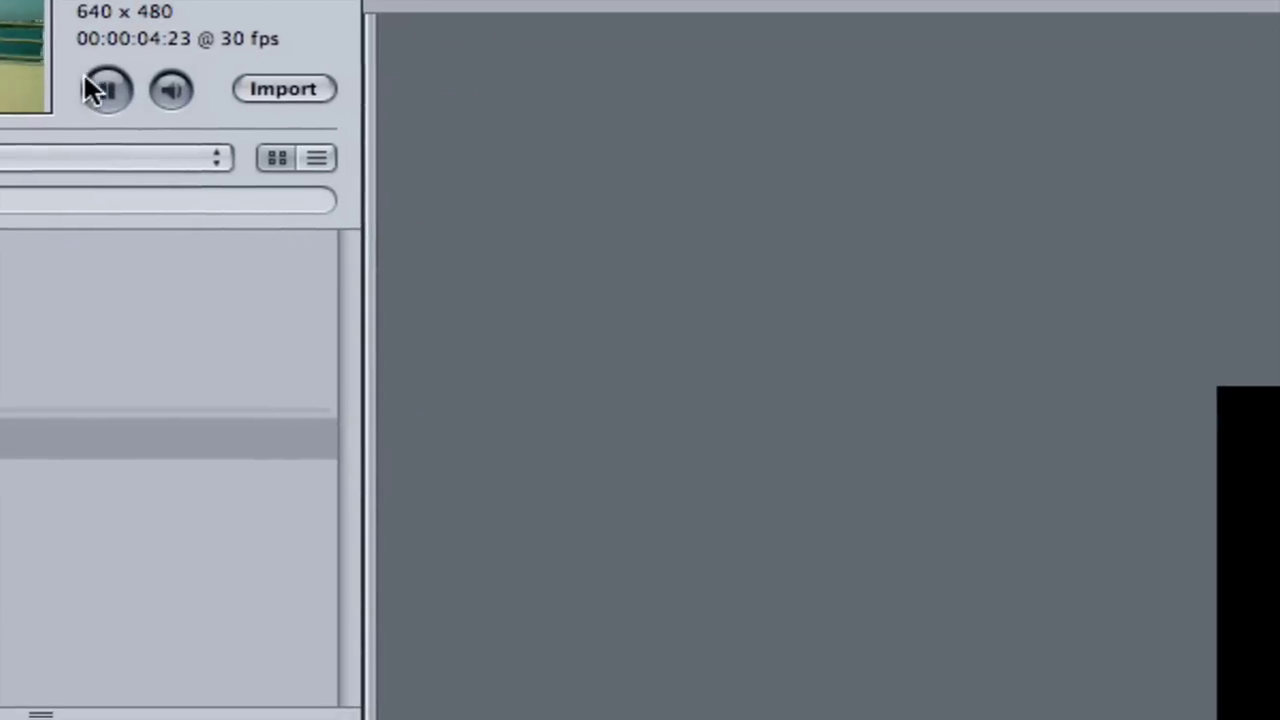
click(90, 86)
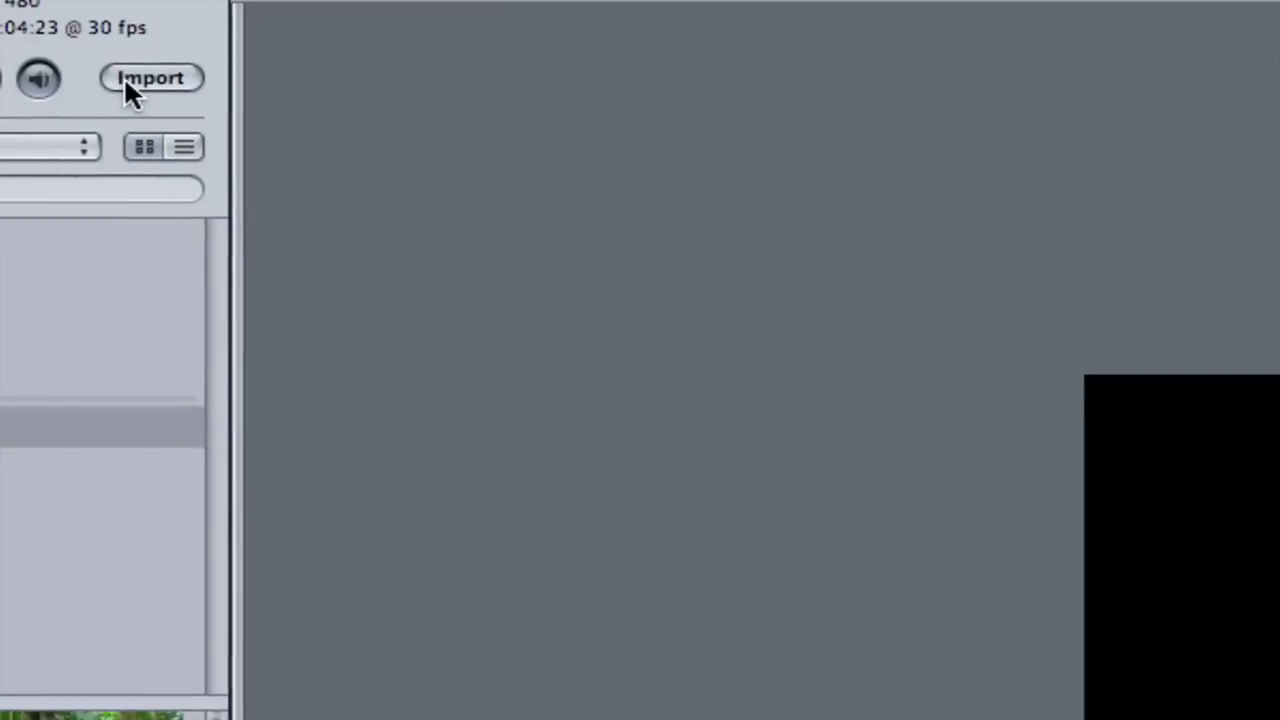
click(125, 82)
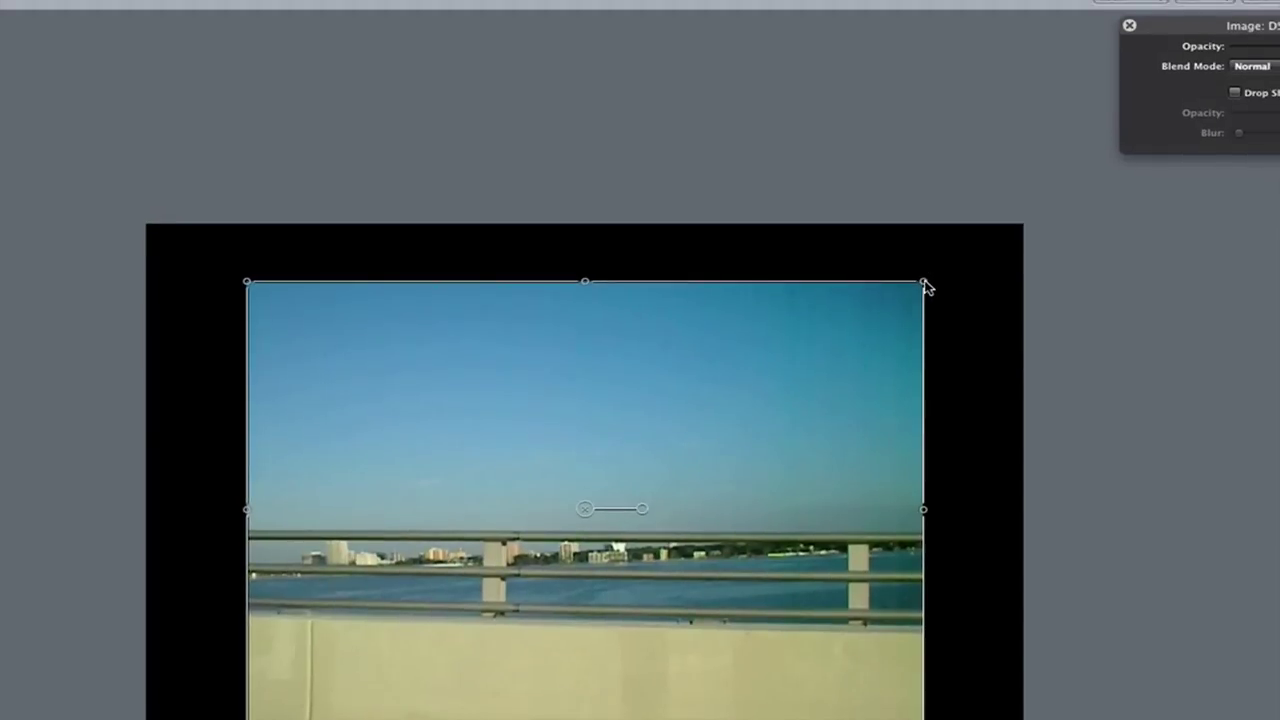
Reduce the size of the DSCN0522 clip slightly on the canvas and shift it just right of the centre
mouse_move(925, 287)
mouse_down()
mouse_move(954, 266)
mouse_move(851, 331)
mouse_move(914, 303)
mouse_up()
drag(588, 296, 588, 296)
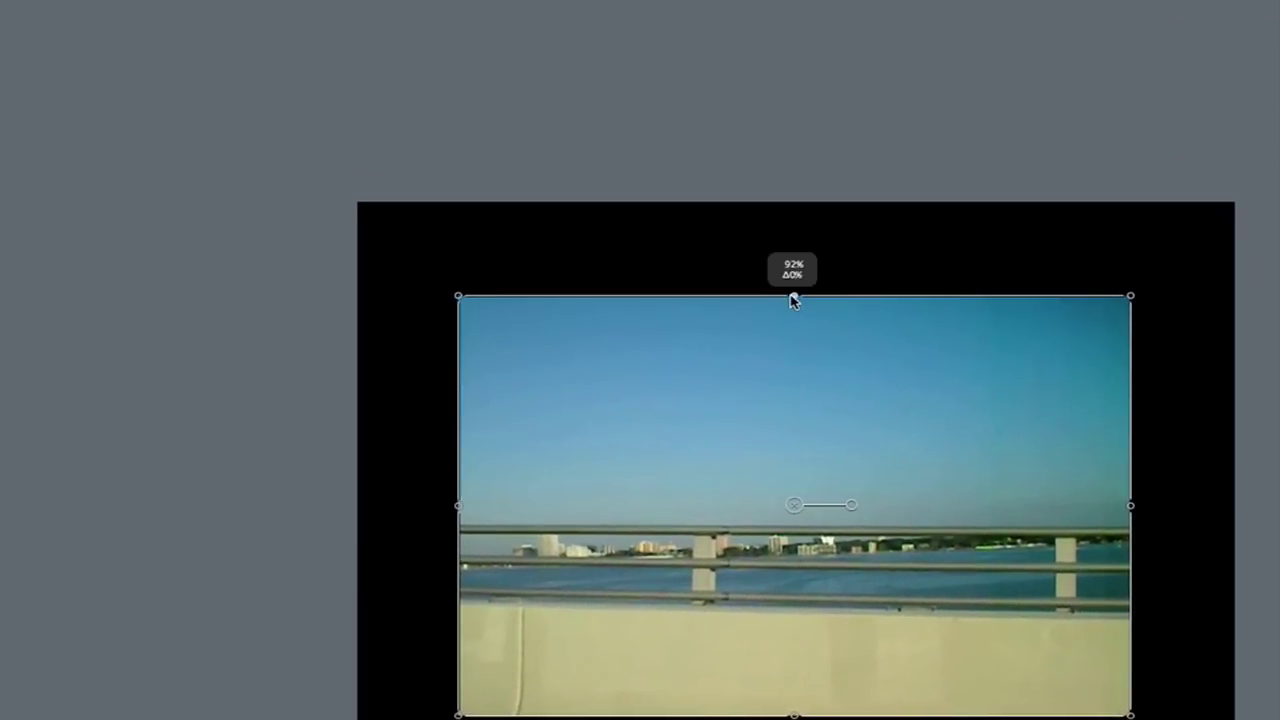
mouse_move(792, 300)
mouse_down()
mouse_move(794, 320)
mouse_move(794, 292)
mouse_up()
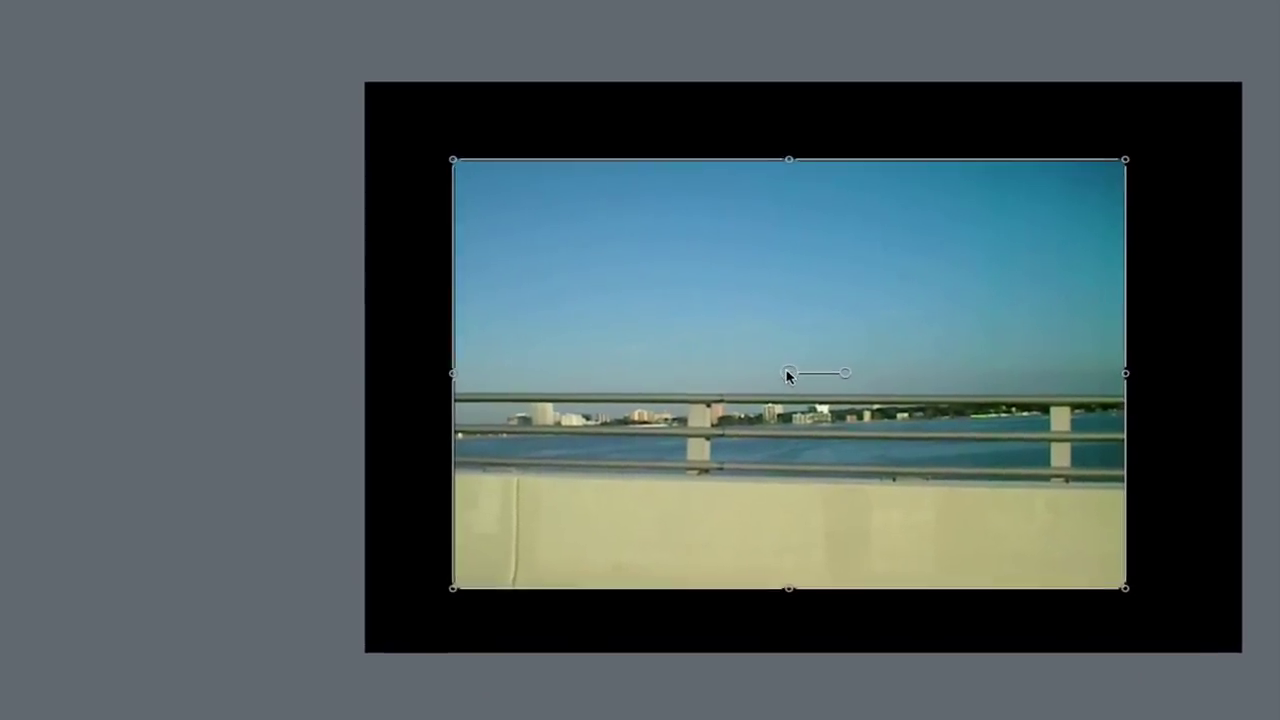
drag(788, 375, 823, 378)
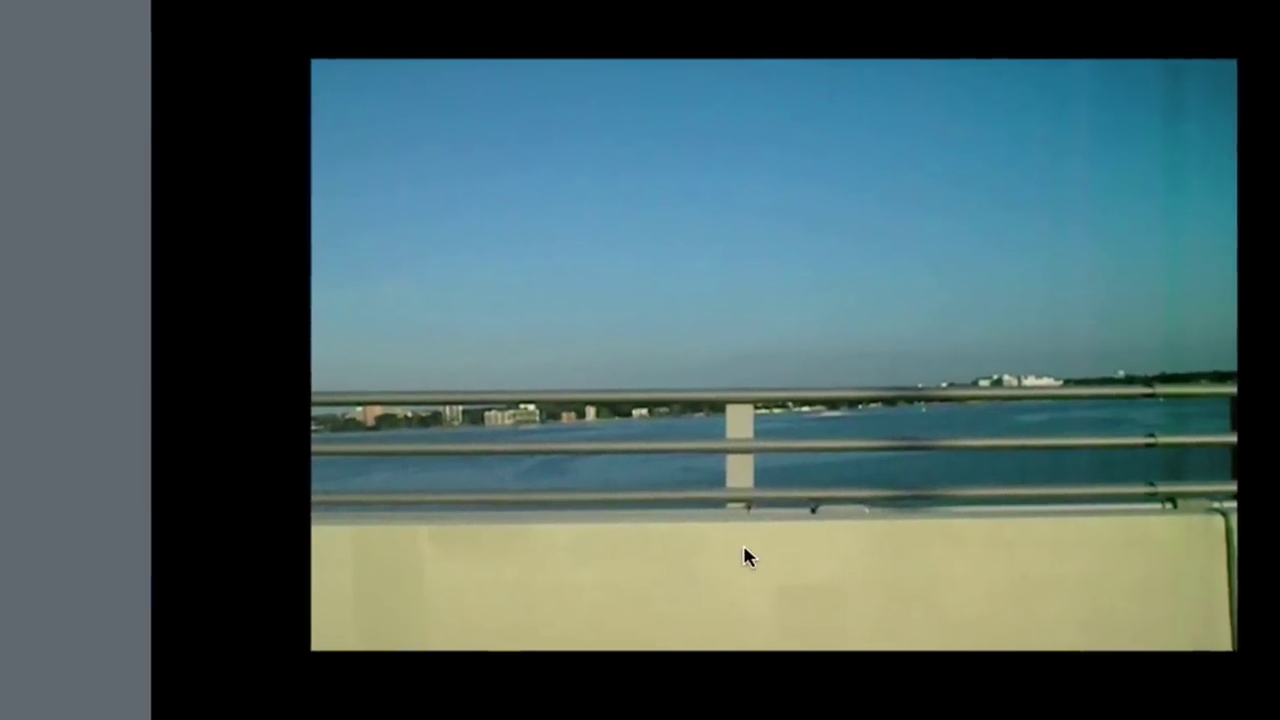
Select the DSCN0522 clip, scrub the playhead through its footage and test sliding the clip along the mini-timeline
click(912, 125)
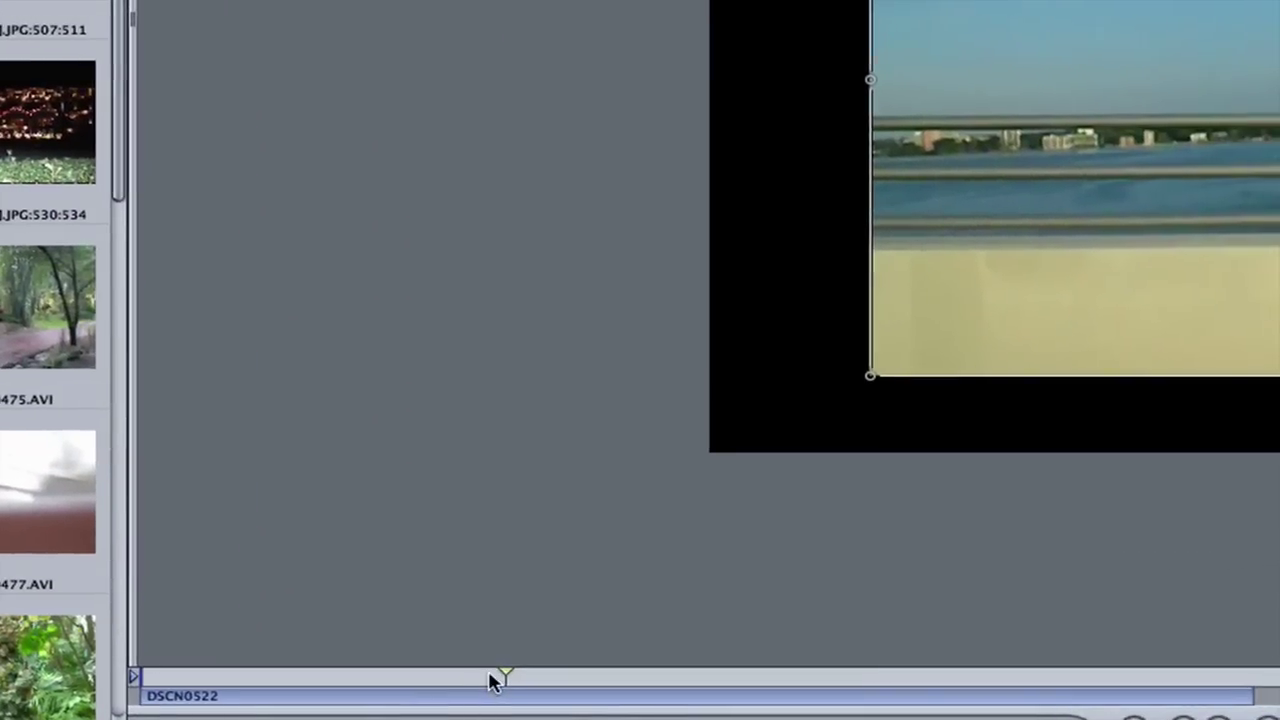
drag(470, 680, 553, 710)
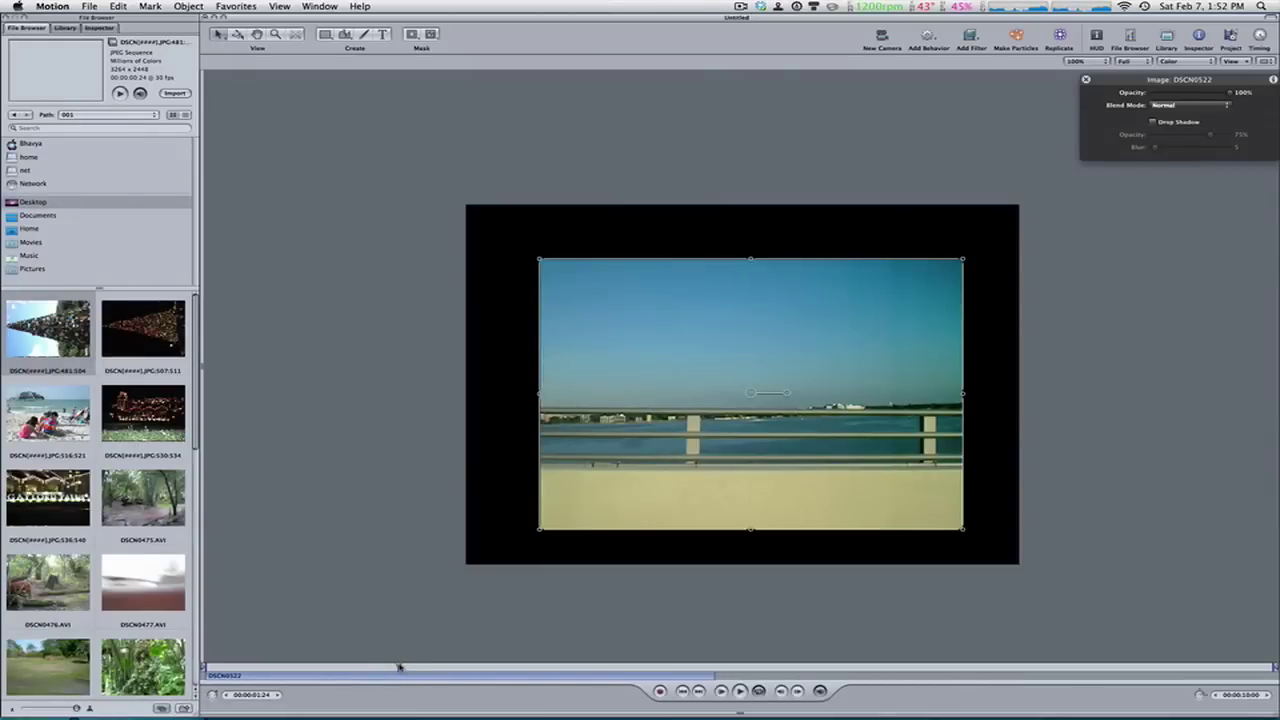
mouse_move(399, 667)
mouse_down()
mouse_move(423, 669)
mouse_move(374, 669)
mouse_move(431, 669)
mouse_move(401, 669)
mouse_up()
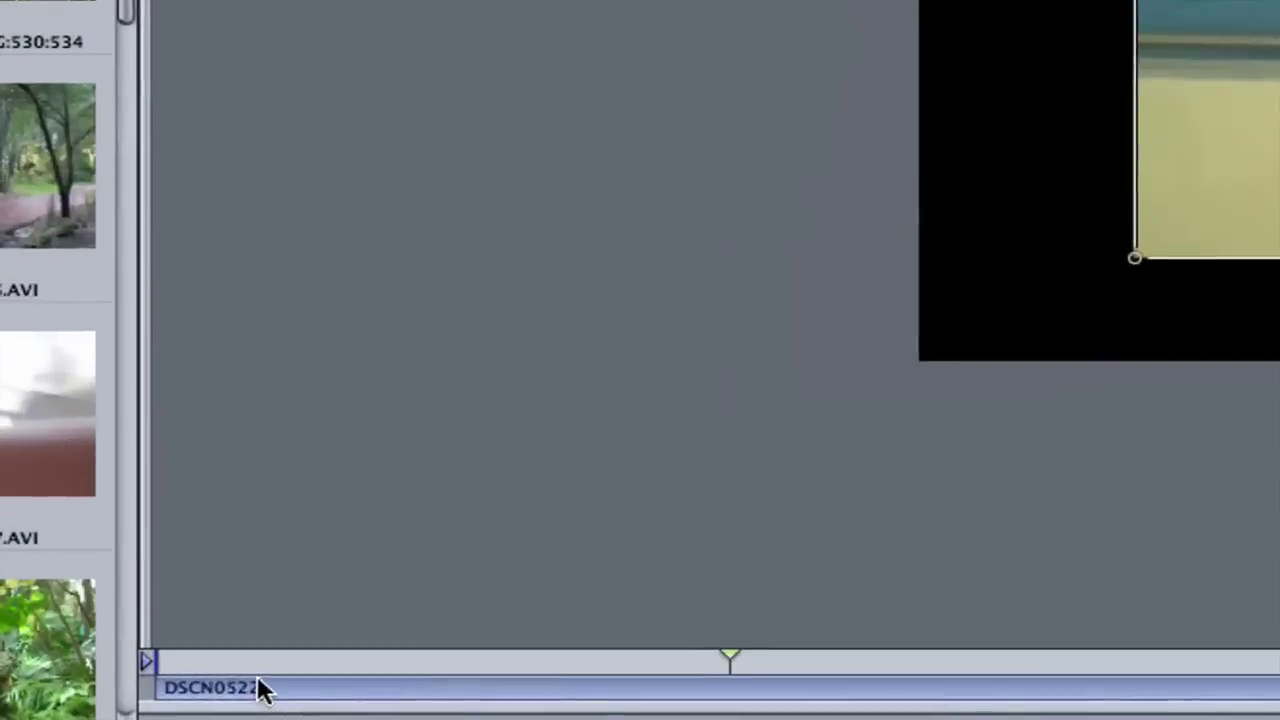
drag(242, 674, 108, 695)
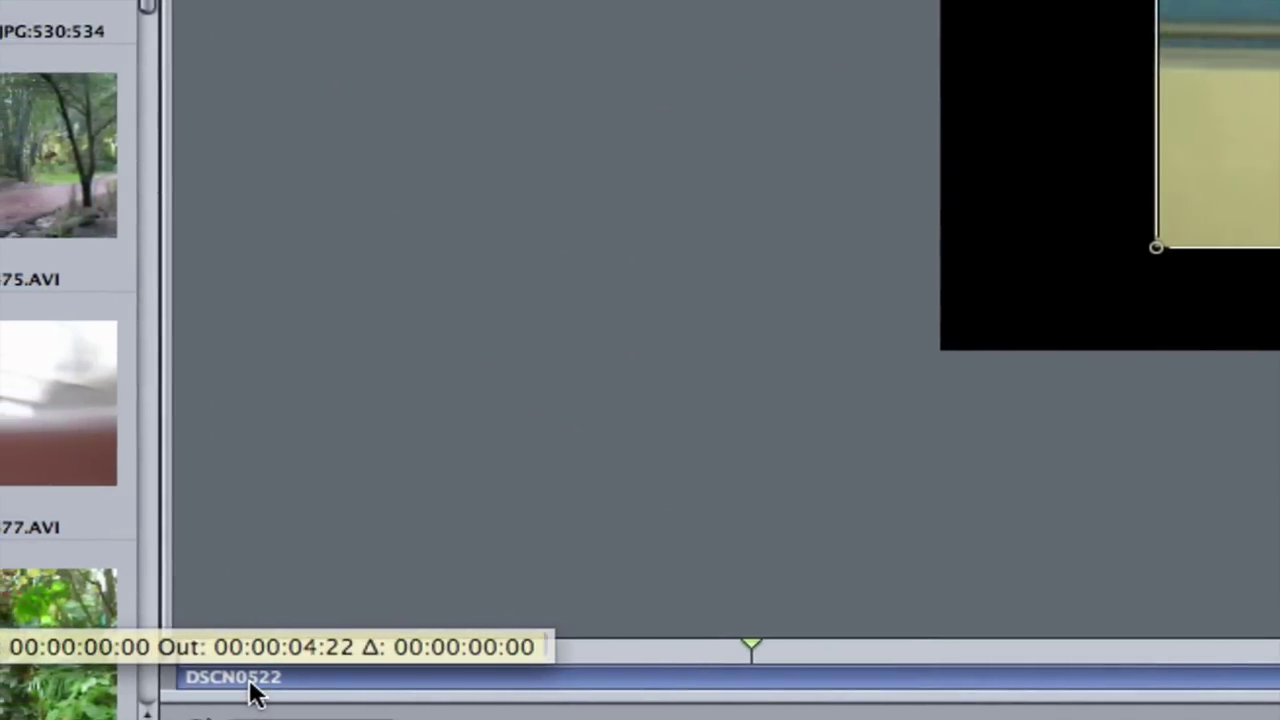
drag(255, 693, 258, 692)
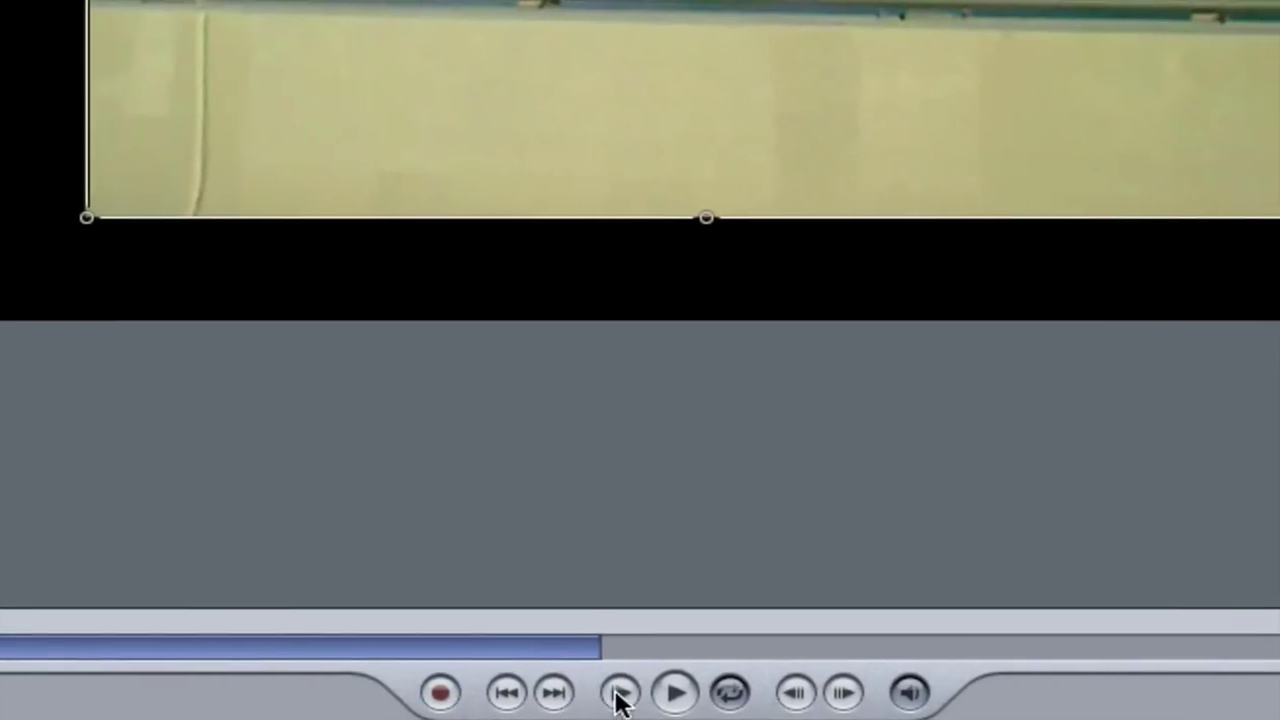
Play the project from the start, pause and resume playback, and deselect the DSCN0522 clip
click(617, 693)
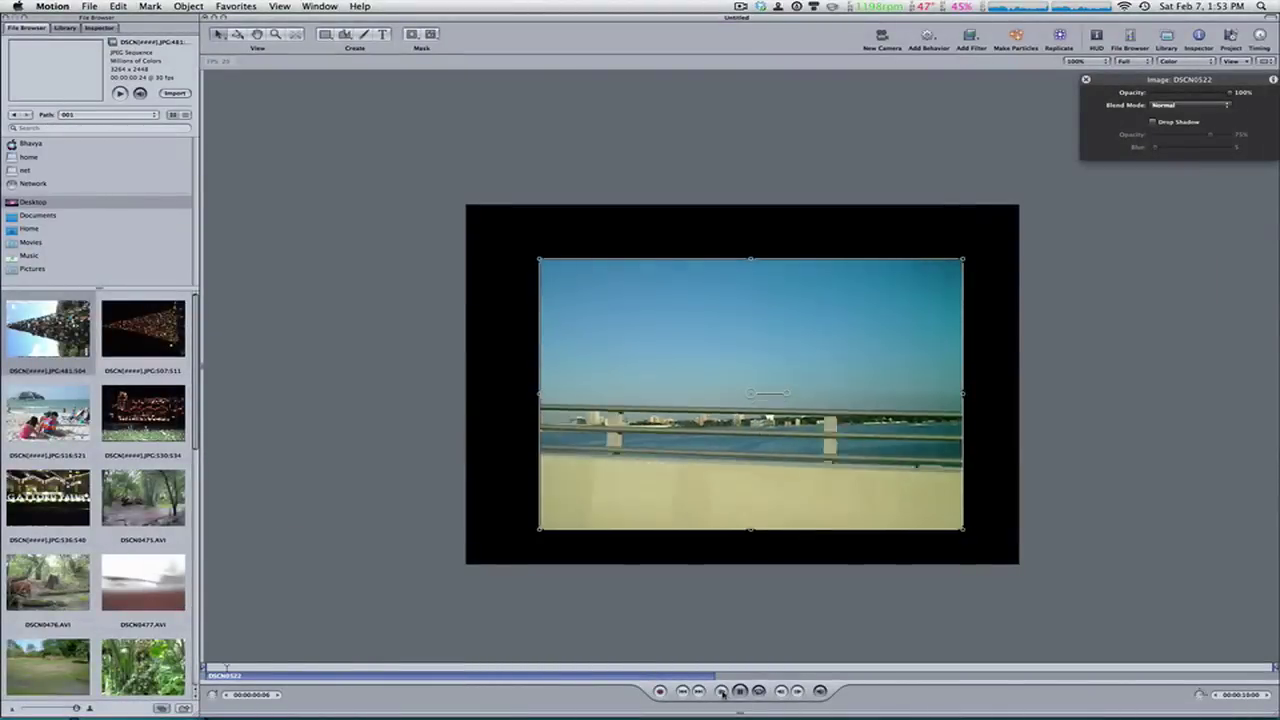
click(739, 691)
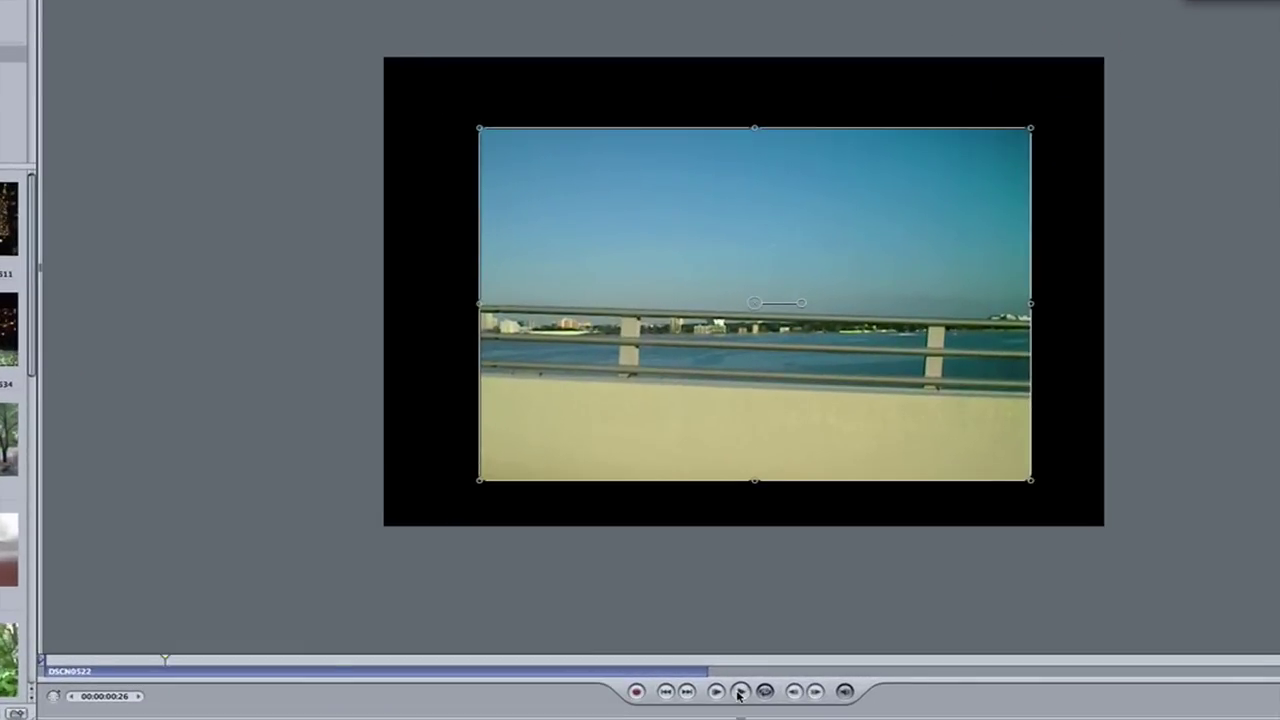
click(739, 691)
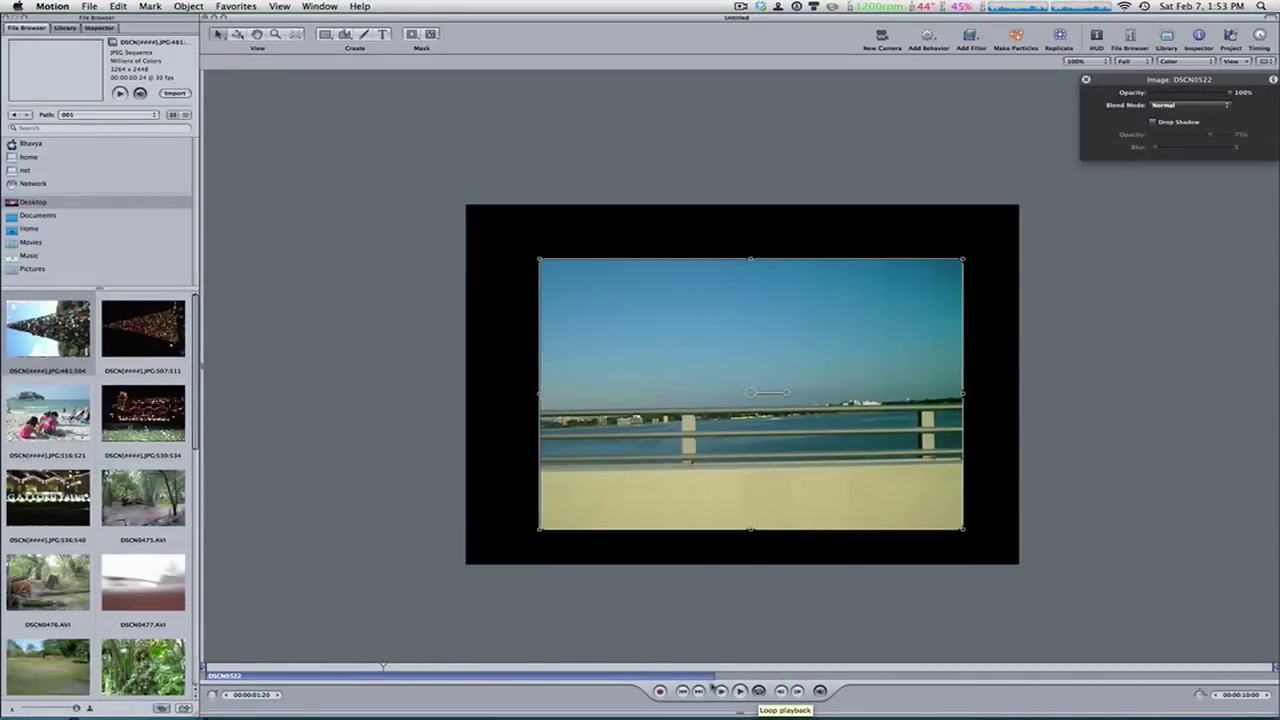
click(739, 691)
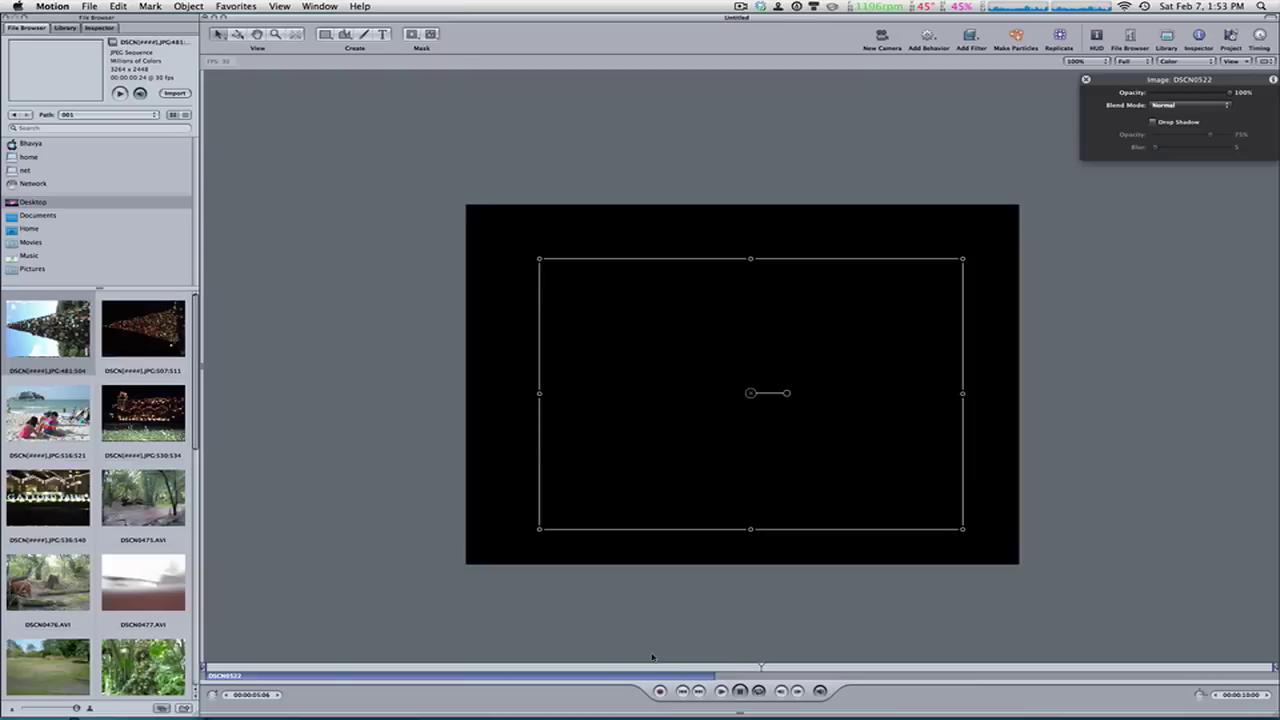
click(652, 657)
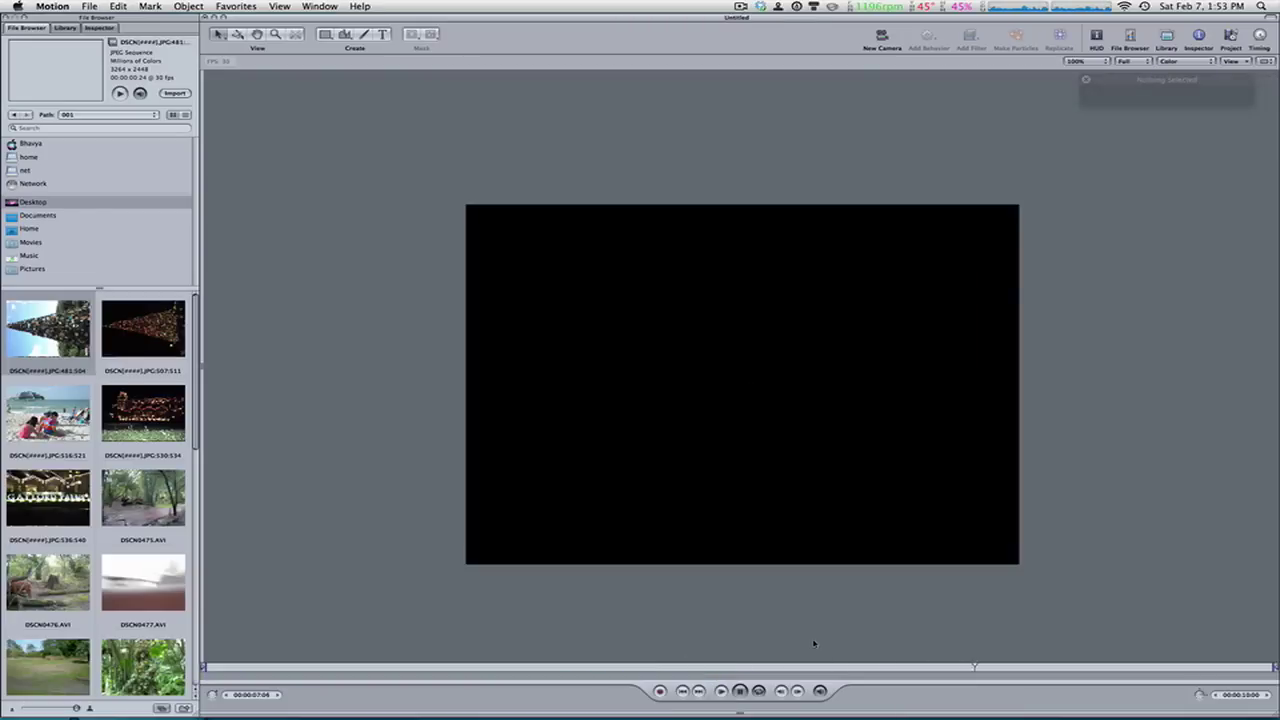